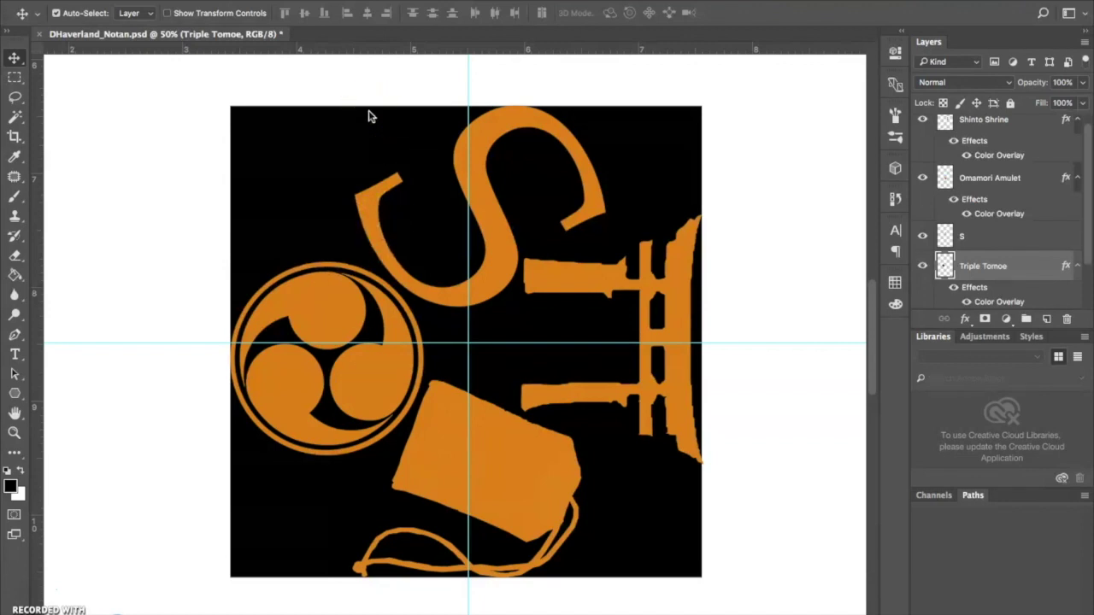
key(ctrl+minus)
key(ctrl+minus)
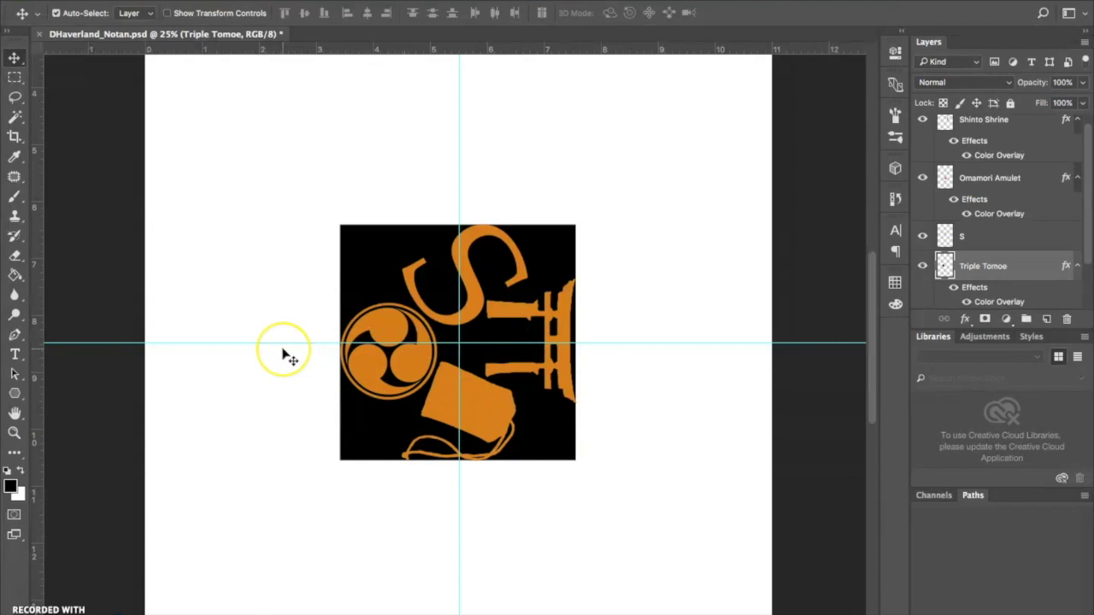
key(ctrl+plus)
key(ctrl+plus)
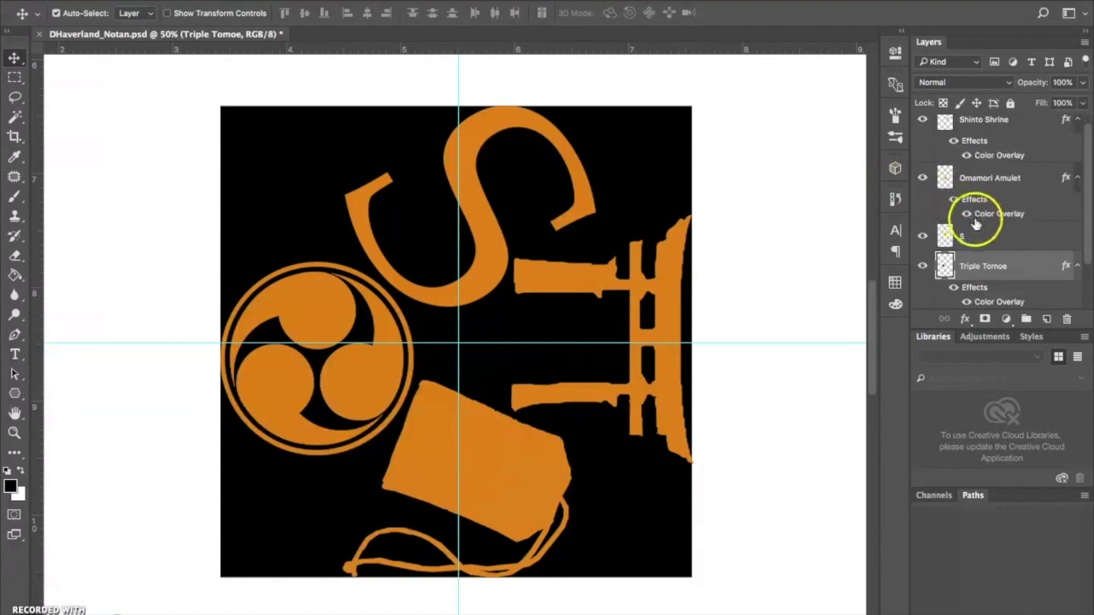
- Load the Shinto Shrine layer's shape as a selection and make the Black Box layer active
click(966, 122)
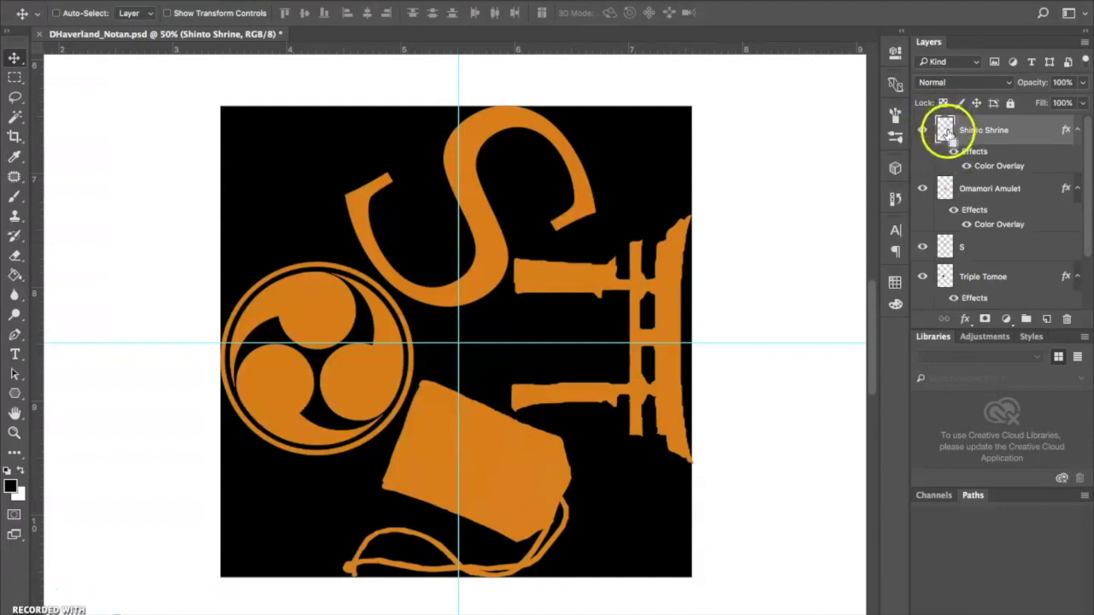
ctrl+click(944, 129)
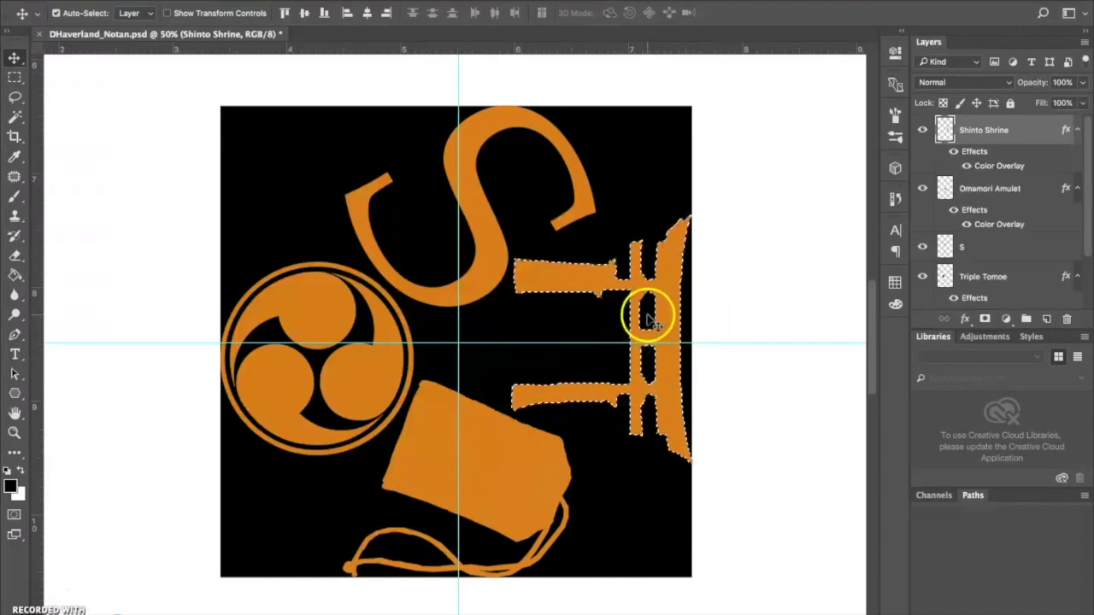
scroll(984, 263, down, 3)
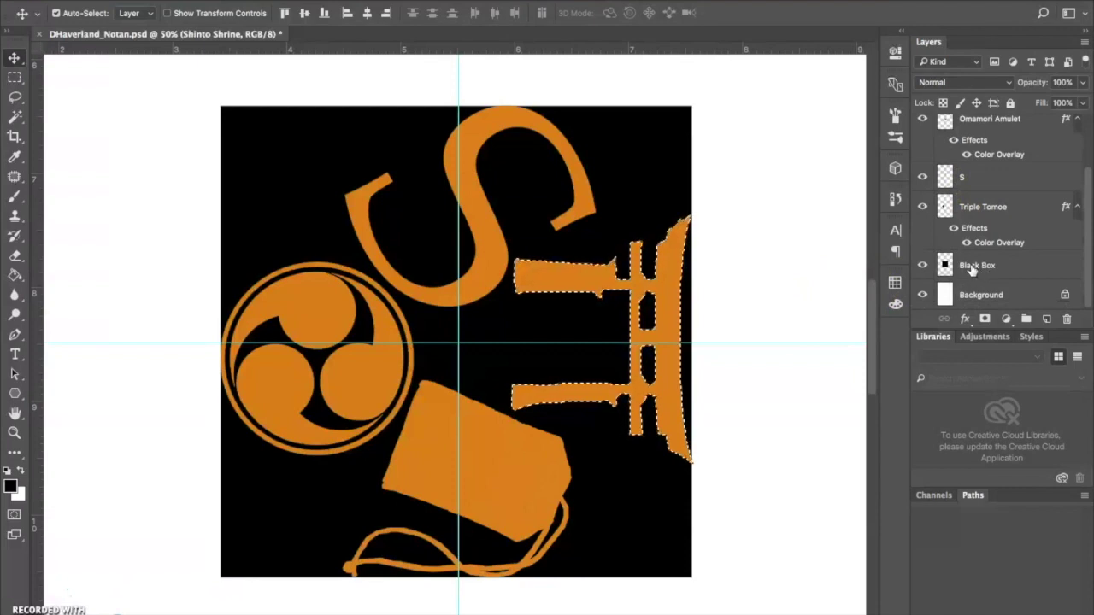
click(972, 269)
click(974, 269)
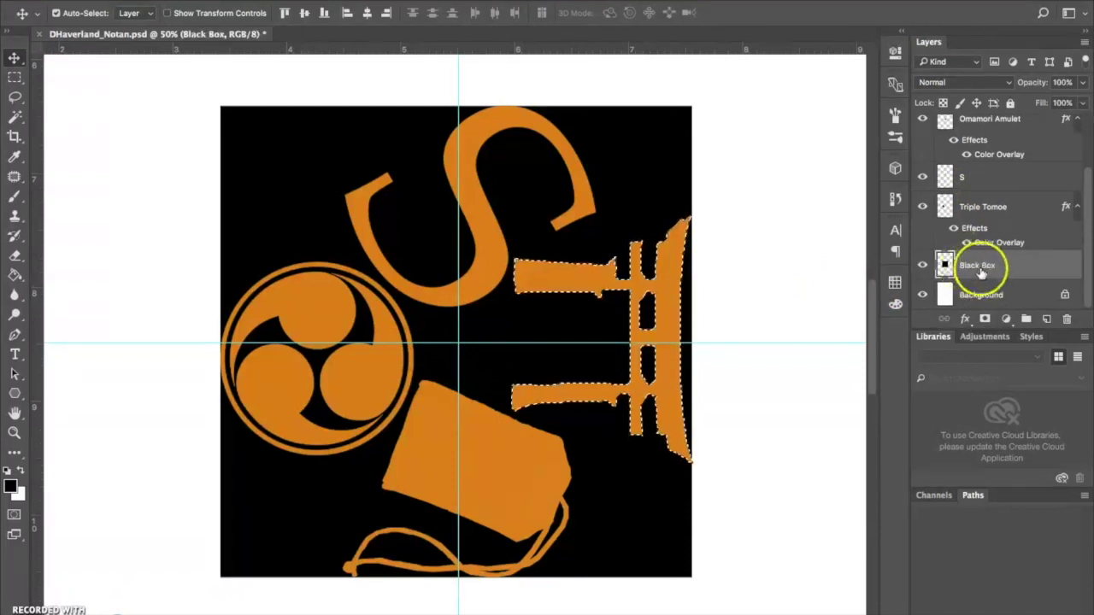
- Hide the Shinto Shrine layer while keeping its outline selected on the Black Box layer
drag(951, 264, 772, 267)
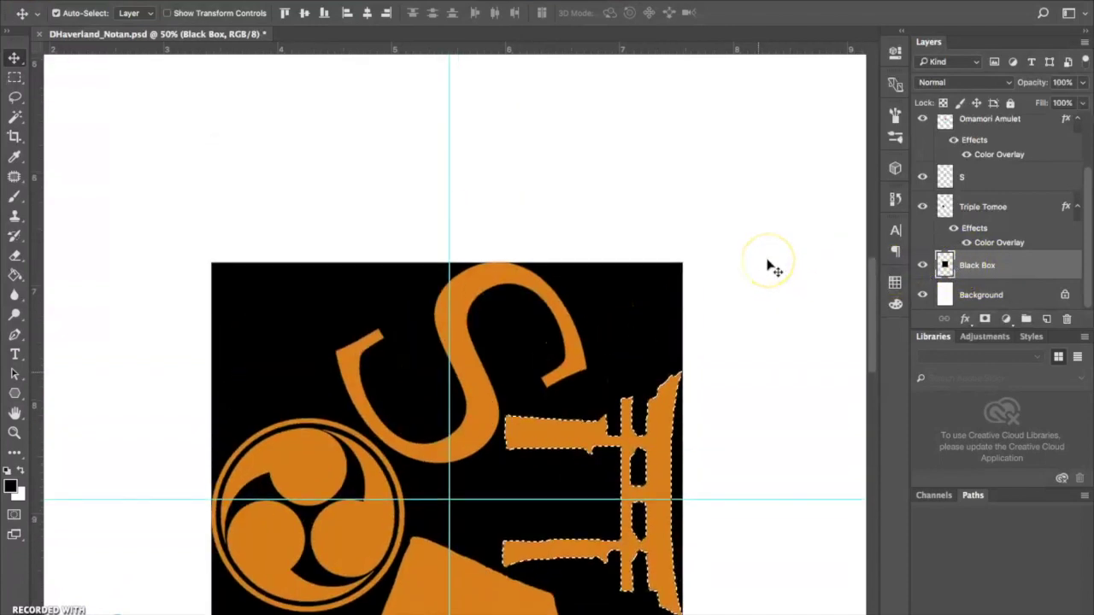
scroll(948, 214, up, 3)
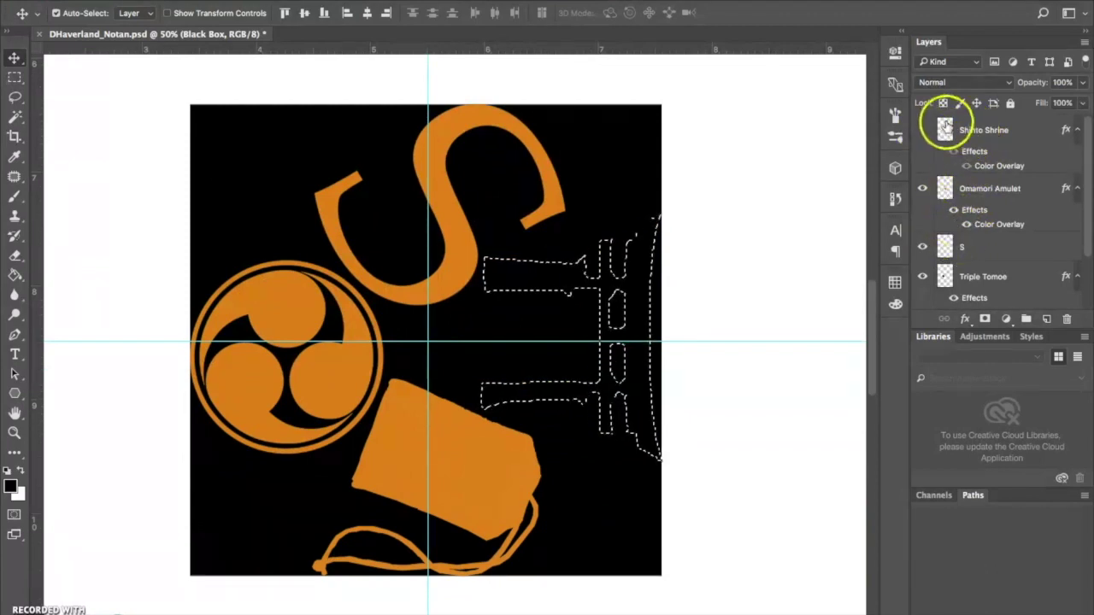
scroll(952, 236, down, 2)
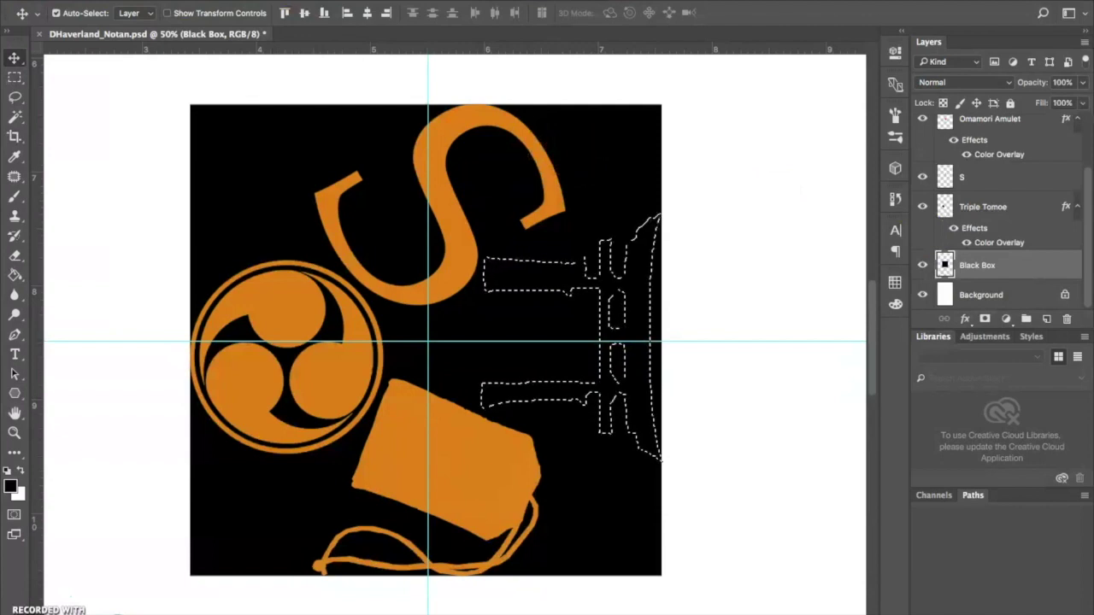
- Flip the selected shrine shape of the Black Box layer horizontally and move it out past the black square's right edge
click(166, 1)
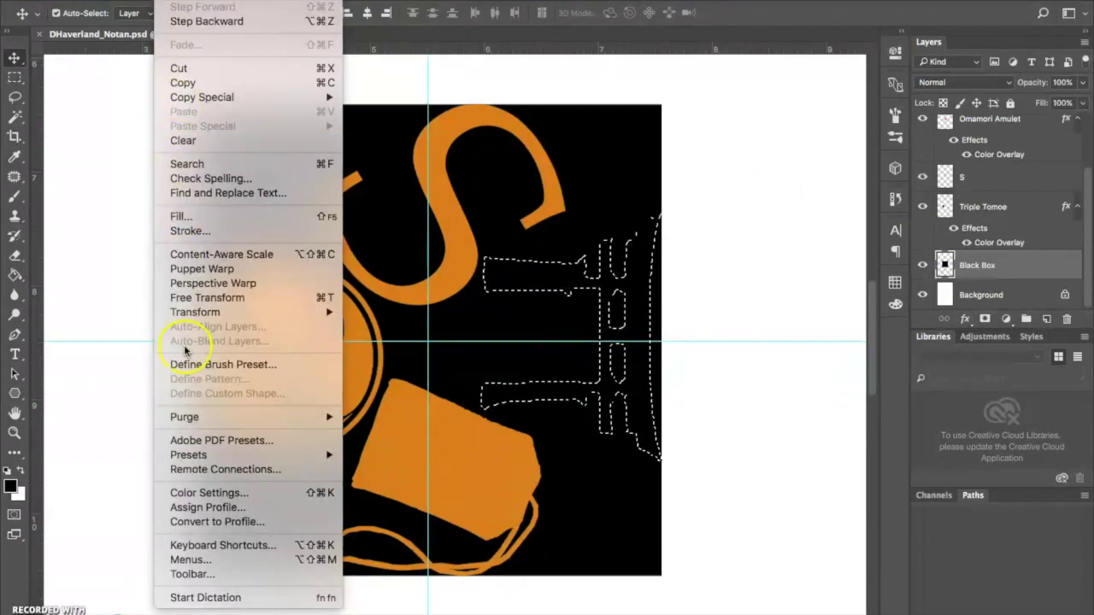
mouse_move(191, 312)
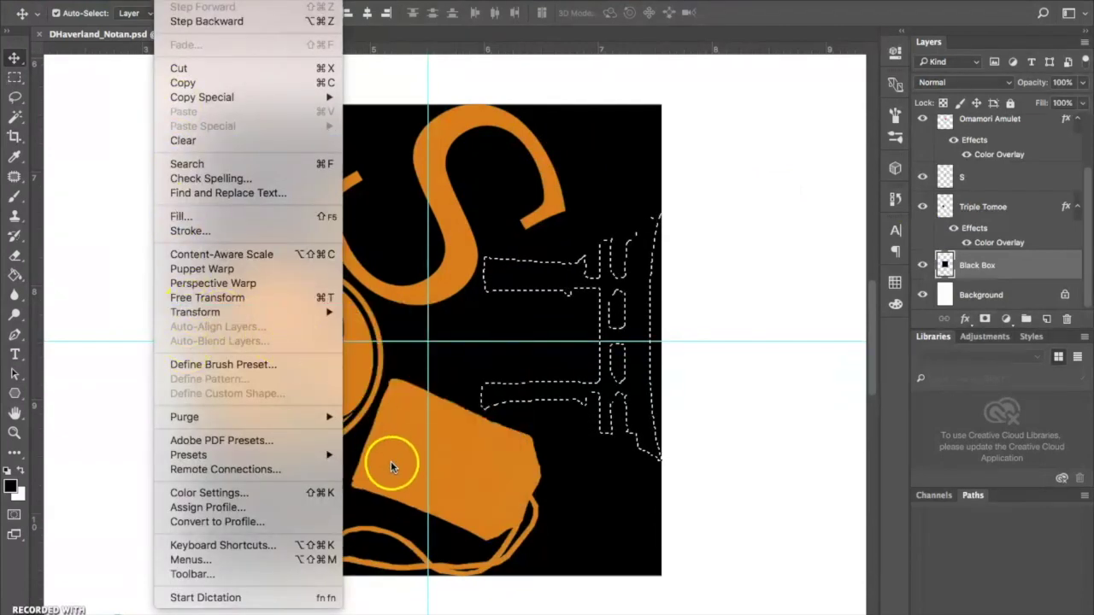
click(399, 484)
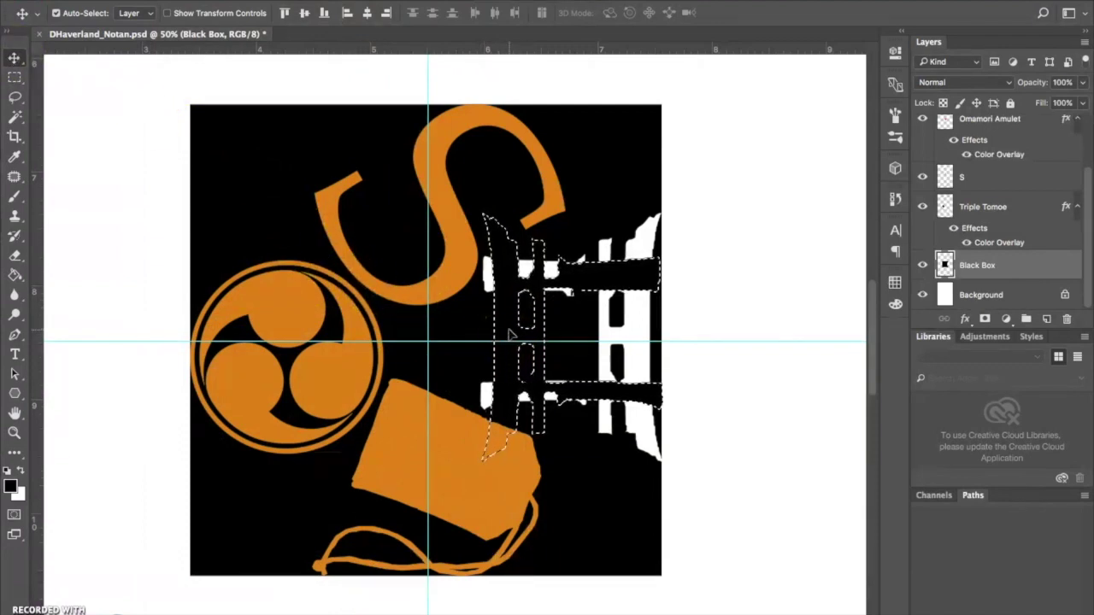
drag(509, 334, 691, 326)
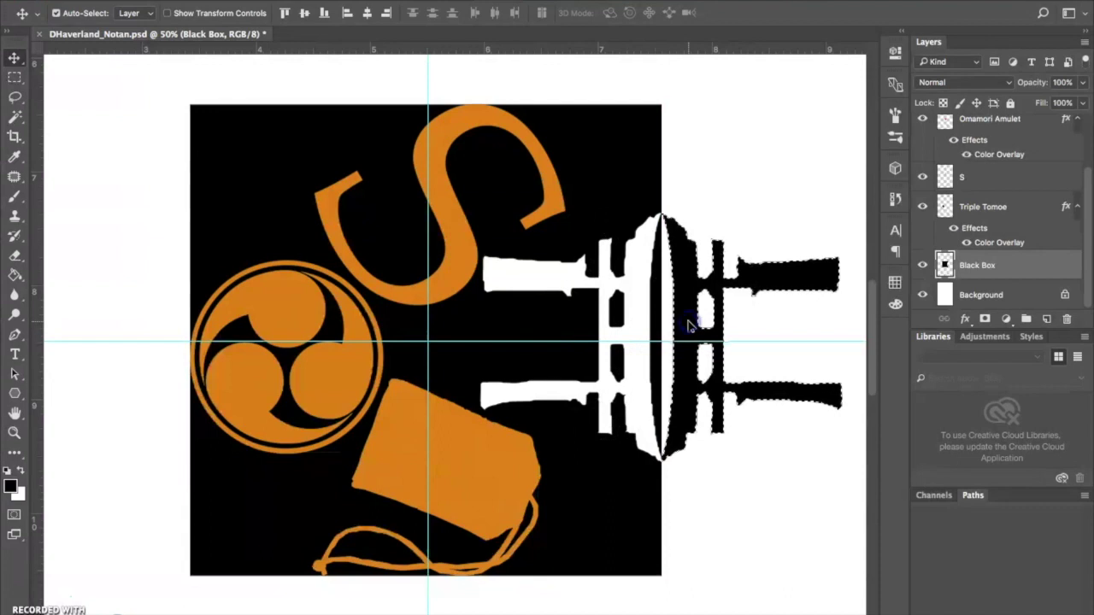
- Nudge the flipped shrine piece sideways until its roof tips meet those of the white cutout at the square's edge, and deselect it
key(ctrl+d)
key(ctrl+plus)
key(ctrl+plus)
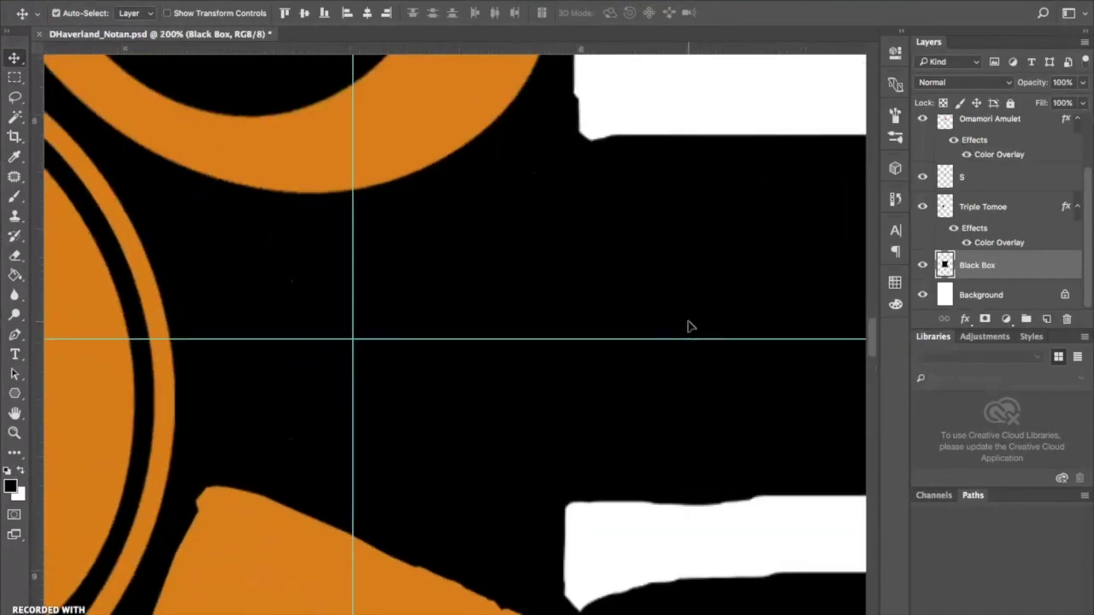
scroll(689, 326, right, 6)
scroll(689, 326, right, 4)
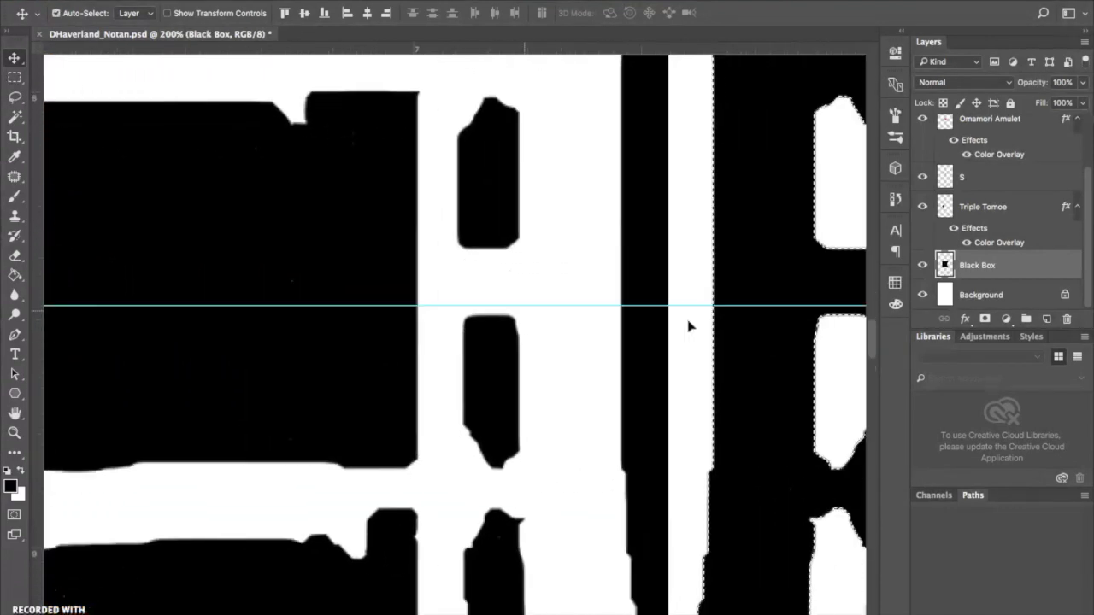
scroll(689, 327, up, 8)
key(Right)
key(Right)
key(Right)
key(Right)
key(Right)
key(Right)
key(Right)
key(Left)
key(Left)
key(Left)
key(Left)
key(Left)
key(Left)
key(Left)
key(Left)
key(Left)
key(Right)
key(Right)
key(Right)
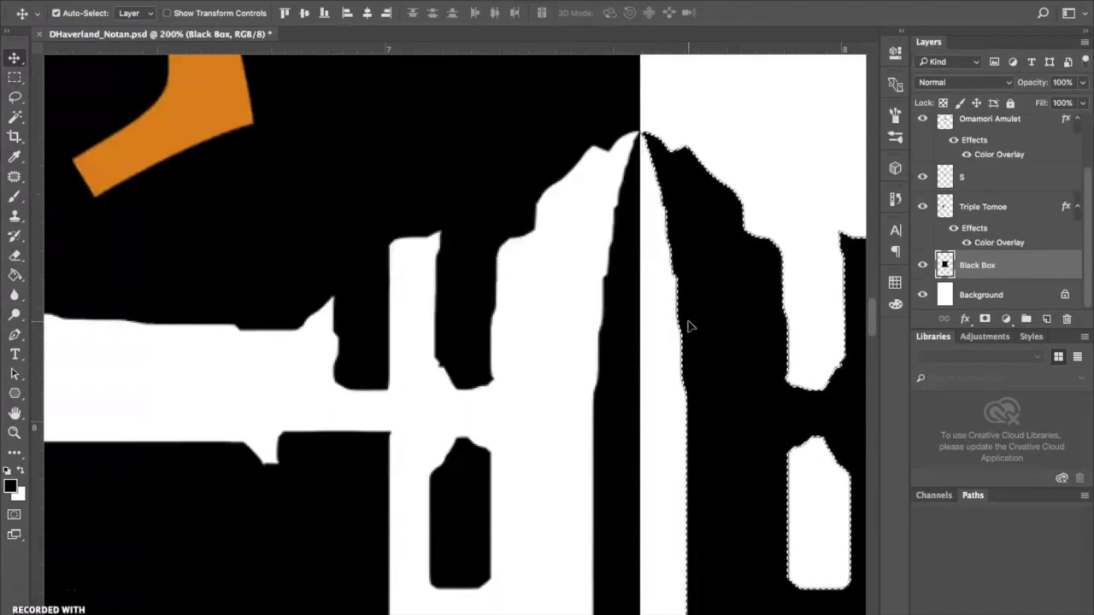
key(ctrl+minus)
key(ctrl+minus)
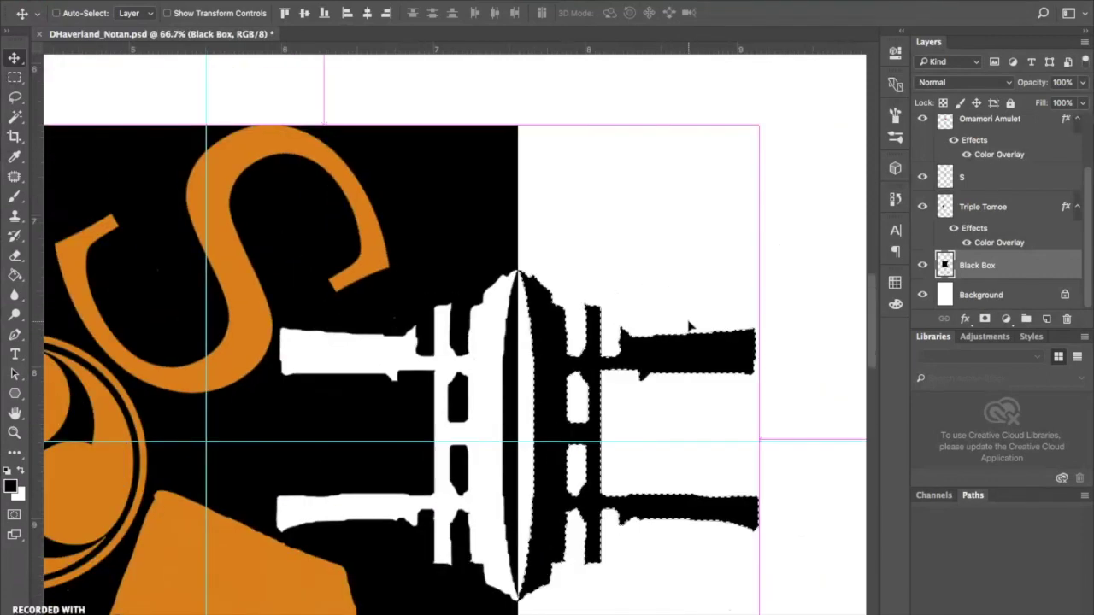
scroll(690, 325, down, 5)
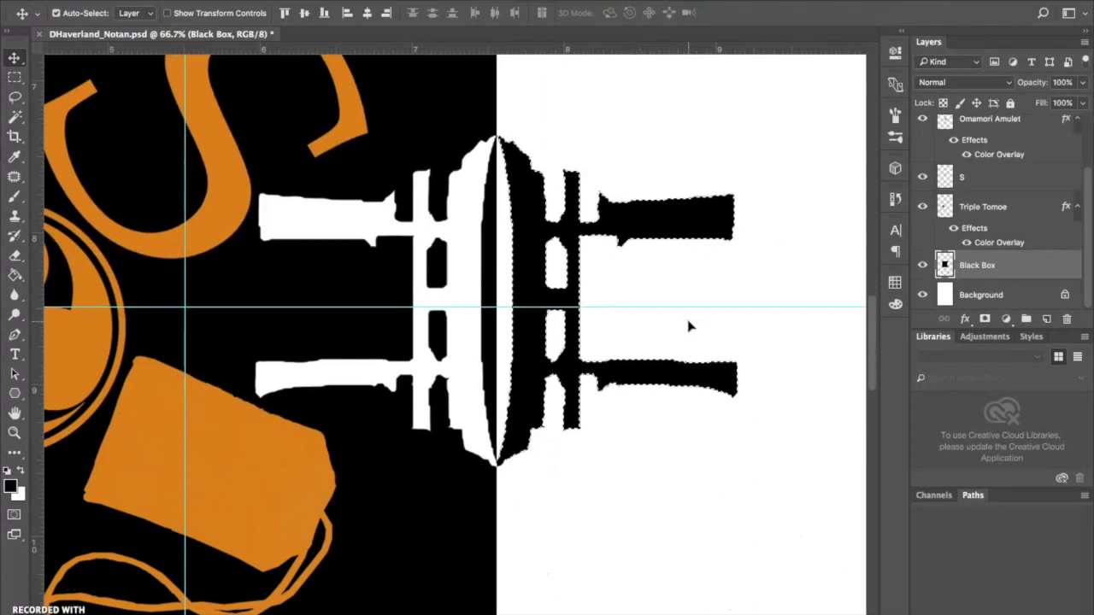
key(ctrl+minus)
key(ctrl+minus)
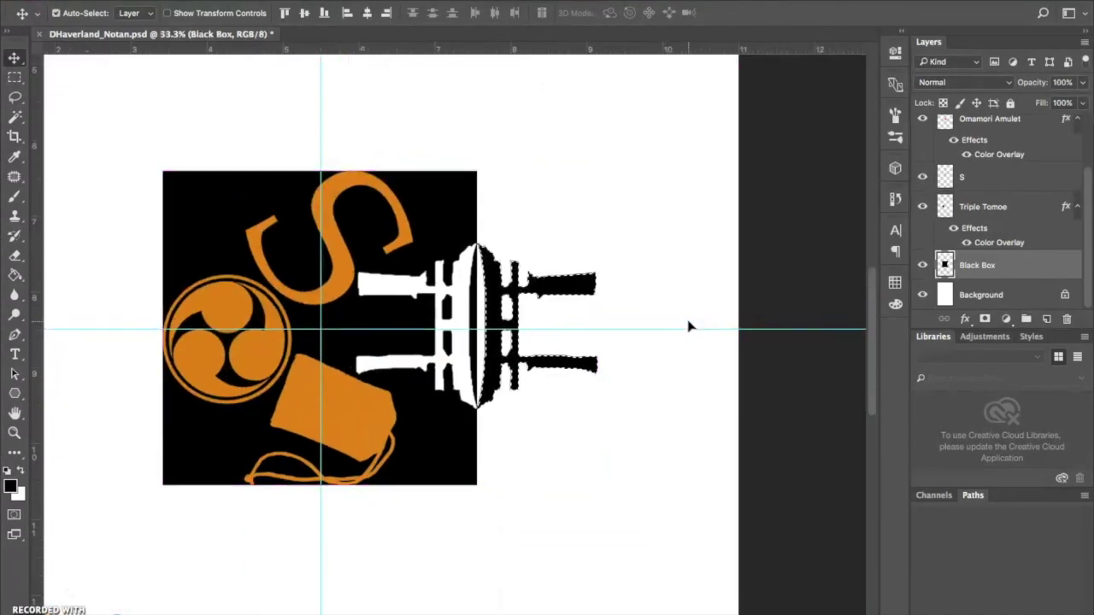
drag(688, 326, 694, 331)
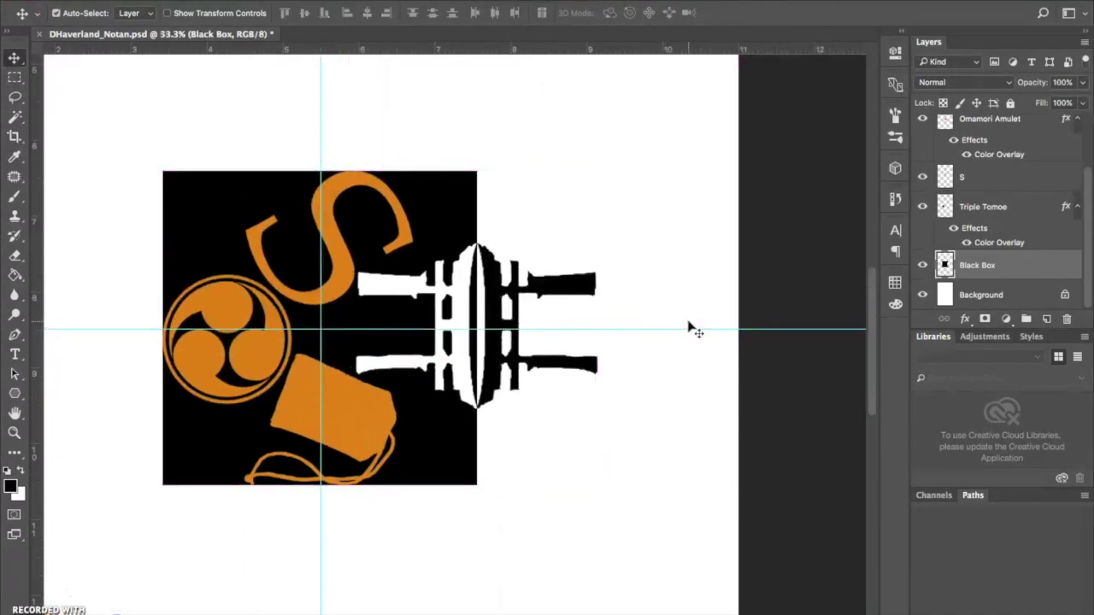
- Toggle the Shinto Shrine layer's visibility to compare the orange original with the cutout, leaving the layer hidden
scroll(1001, 159, up, 2)
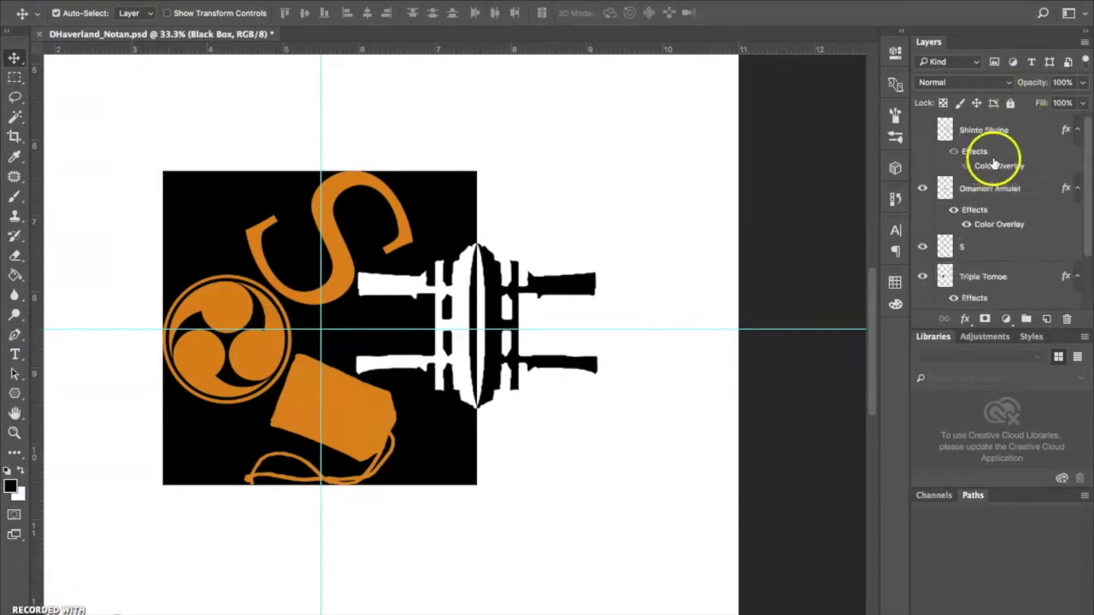
click(923, 130)
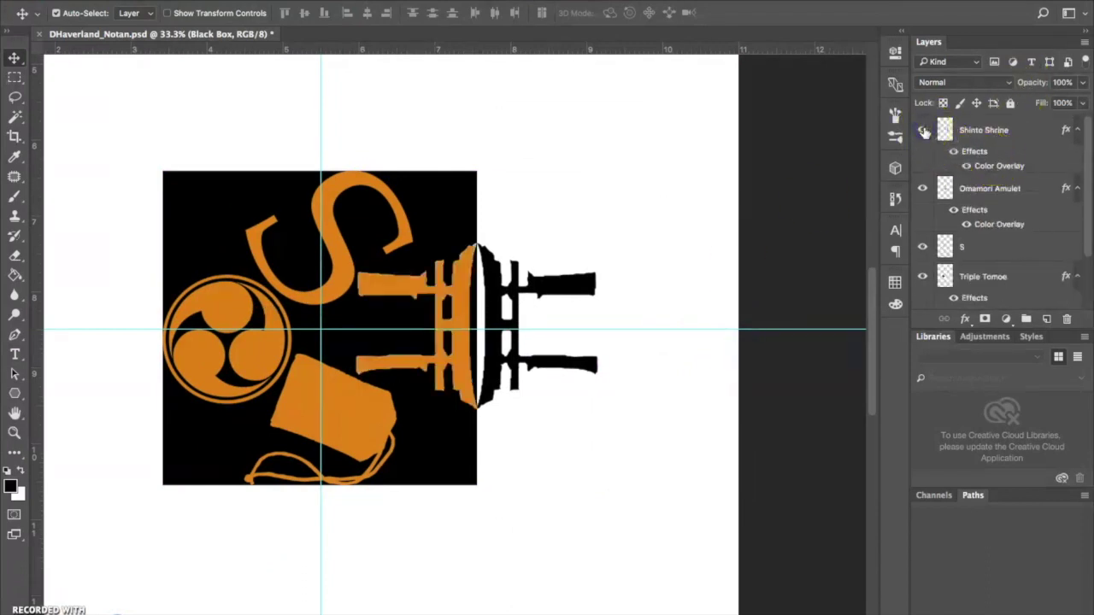
click(922, 130)
click(923, 130)
click(923, 129)
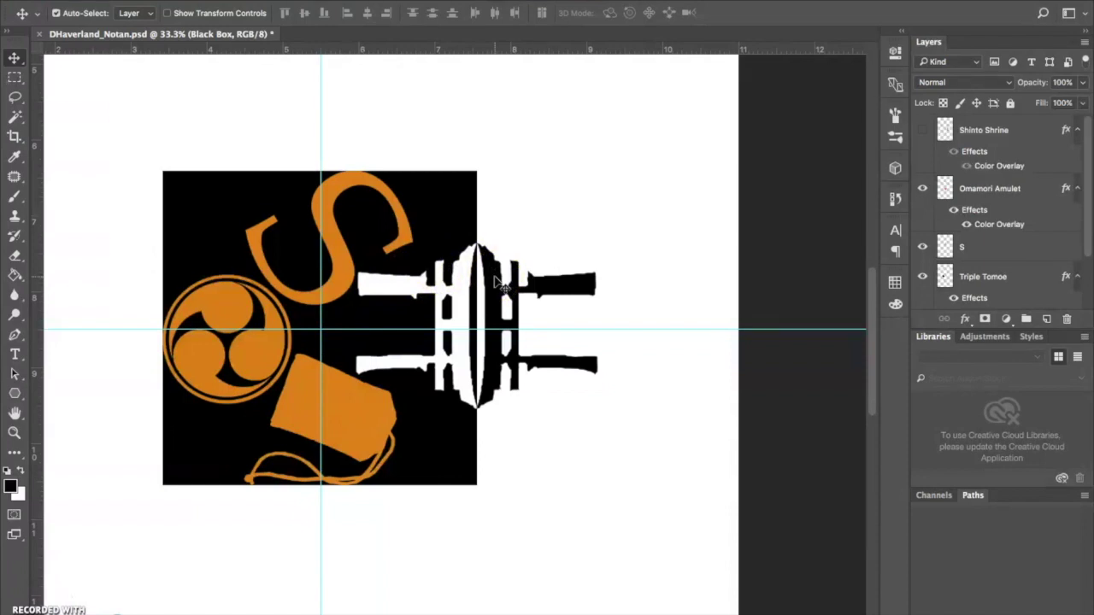
- Load the S layer's shape as a selection and hide the S layer
click(978, 247)
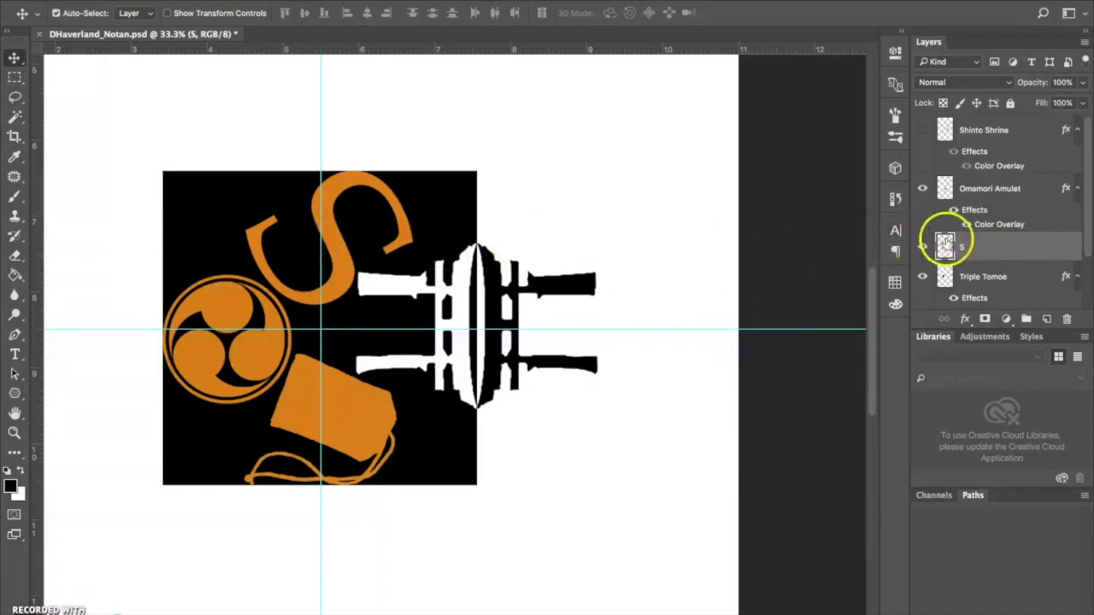
super+click(944, 247)
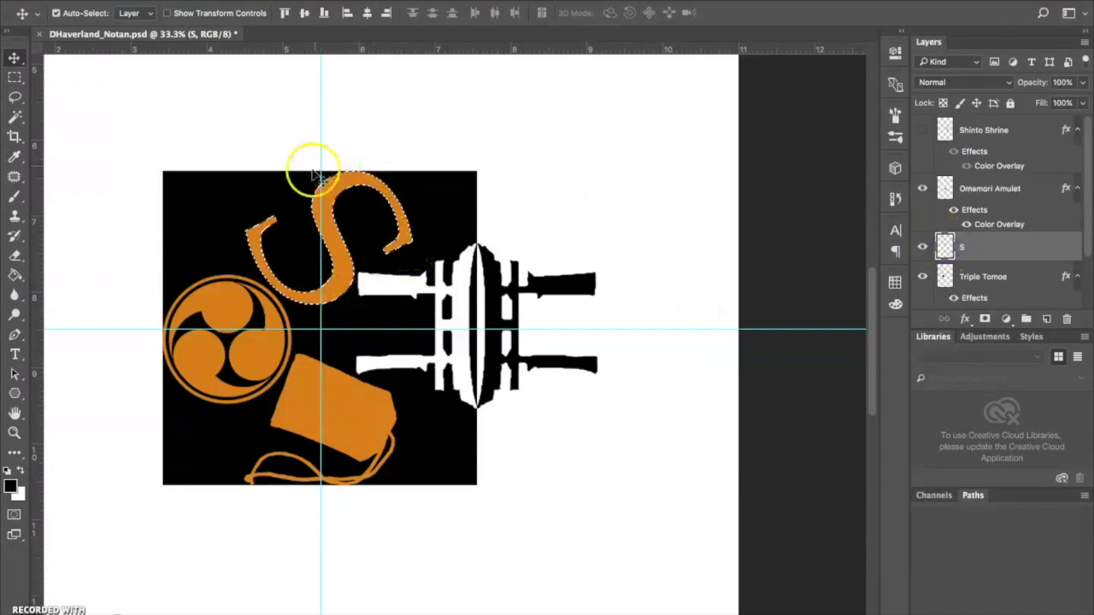
scroll(271, 338, up, 1)
scroll(272, 338, up, 4)
scroll(270, 337, left, 2)
click(922, 248)
scroll(923, 249, down, 3)
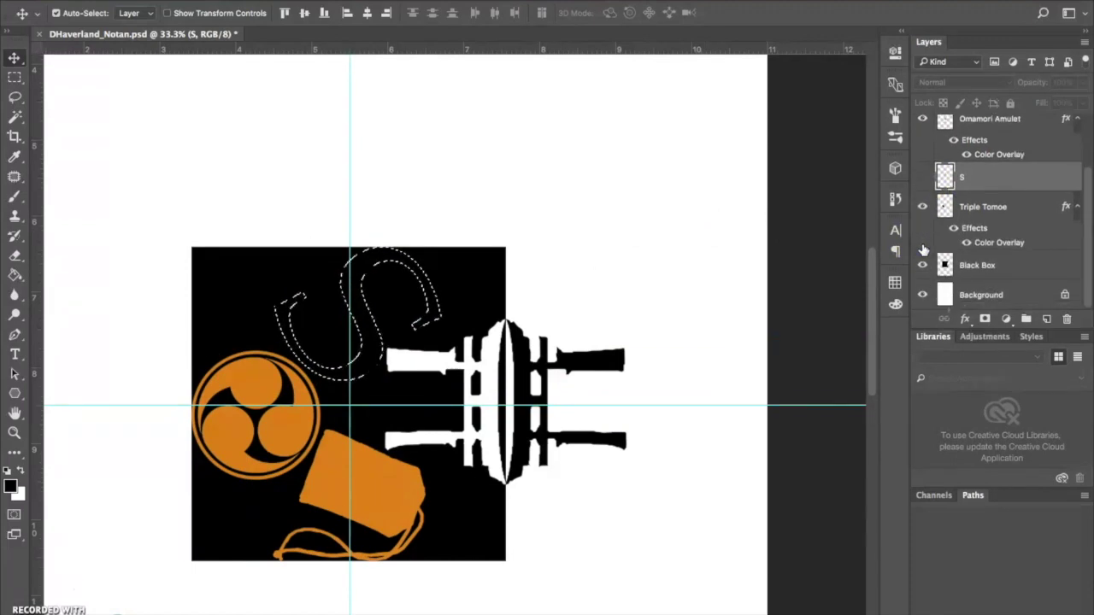
- Flip the selected S shape of the Black Box layer vertically
click(976, 268)
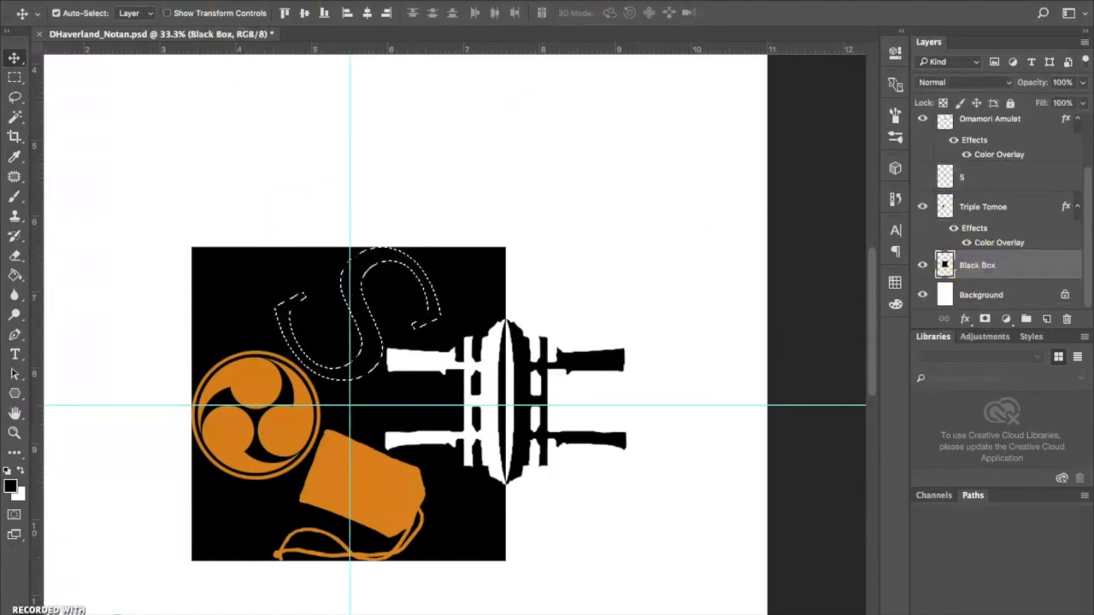
click(171, 0)
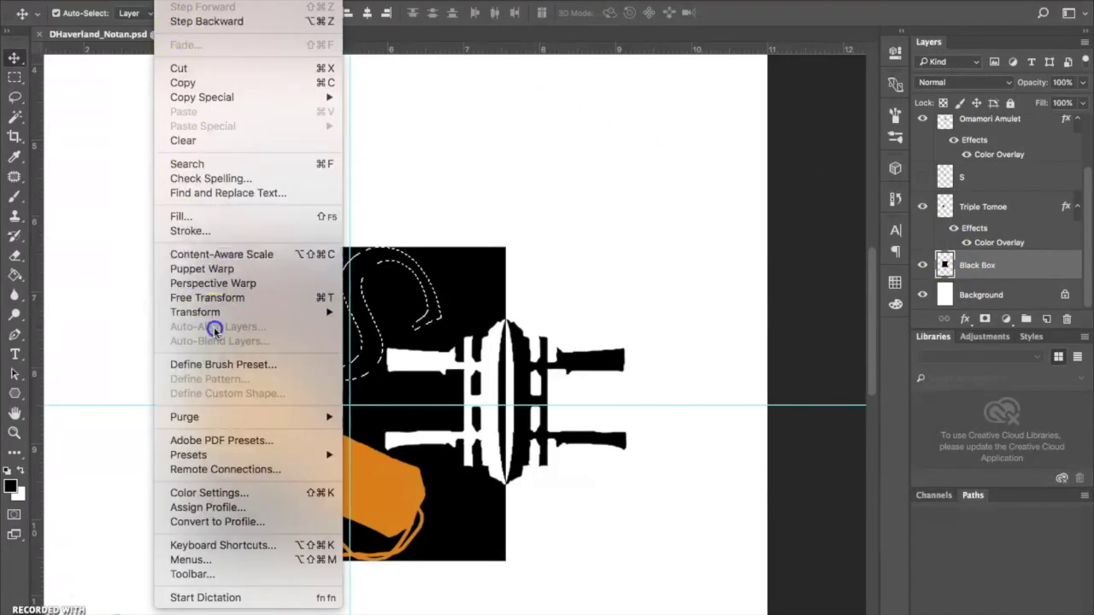
mouse_move(211, 315)
click(388, 498)
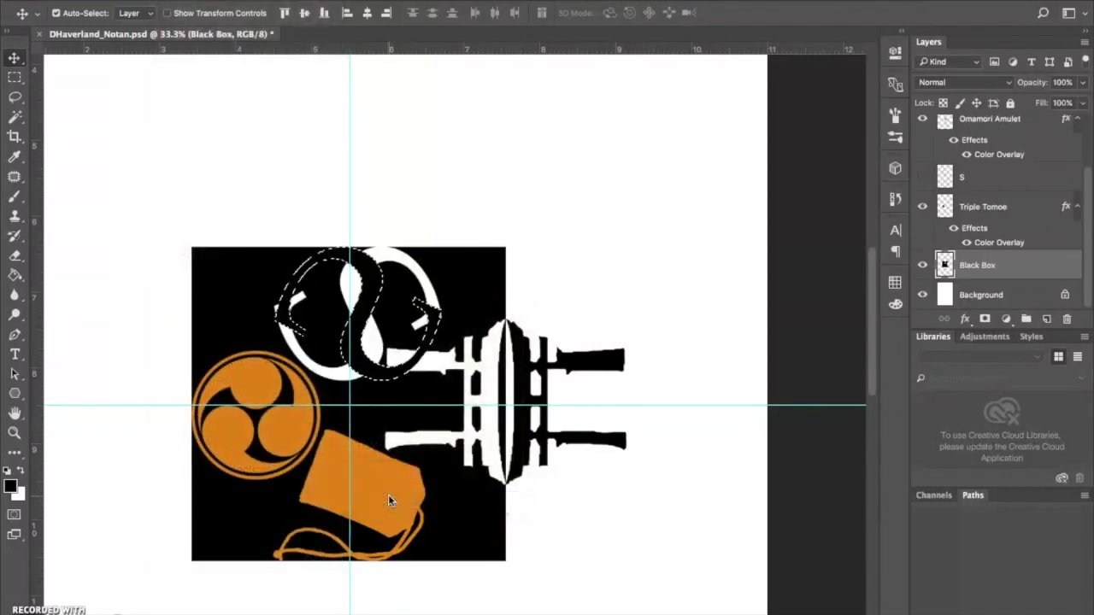
- Move the flipped S straight up until it meets the white S cutout at the black square's top edge, and deselect it
key(shift+Up)
key(shift+Up)
key(shift+Up)
key(shift+Up)
key(shift+Up)
key(shift+Up)
key(shift+Up)
key(shift+Up)
key(shift+Up)
key(shift+Up)
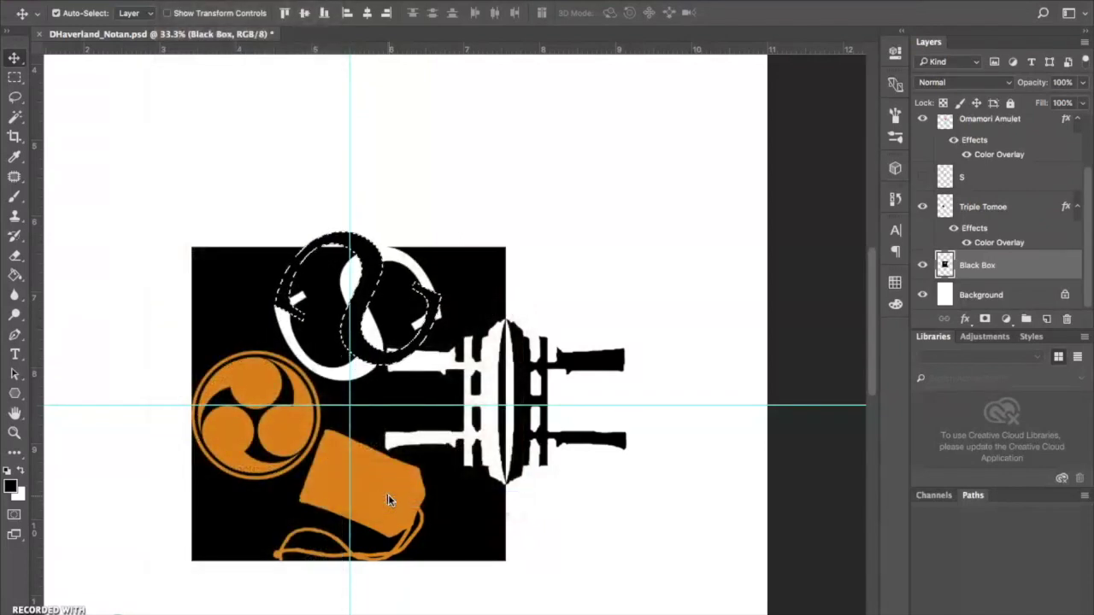
key(shift+Up)
key(shift+Up)
key(shift+Up)
key(shift+Up)
key(shift+Up)
key(shift+Up)
key(shift+Up)
key(shift+Up)
key(shift+Up)
key(shift+Up)
key(shift+Up)
key(shift+Up)
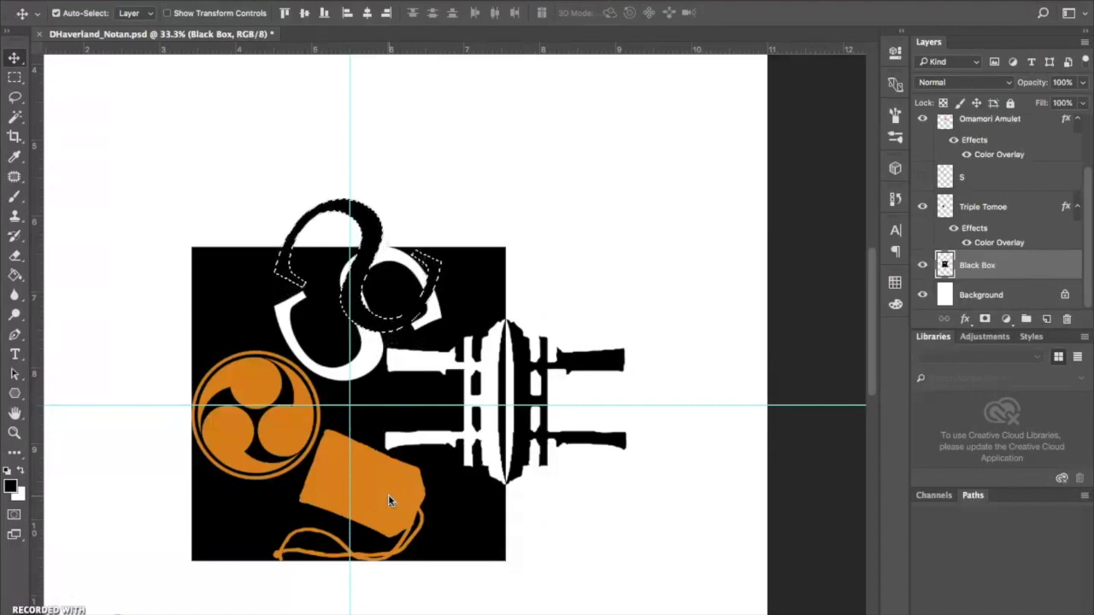
key(shift+Up)
key(shift+Up)
key(shift+Up)
key(shift+Up)
key(shift+Up)
key(shift+Up)
key(shift+Up)
key(shift+Up)
key(shift+Up)
key(shift+Up)
key(shift+Up)
key(shift+Up)
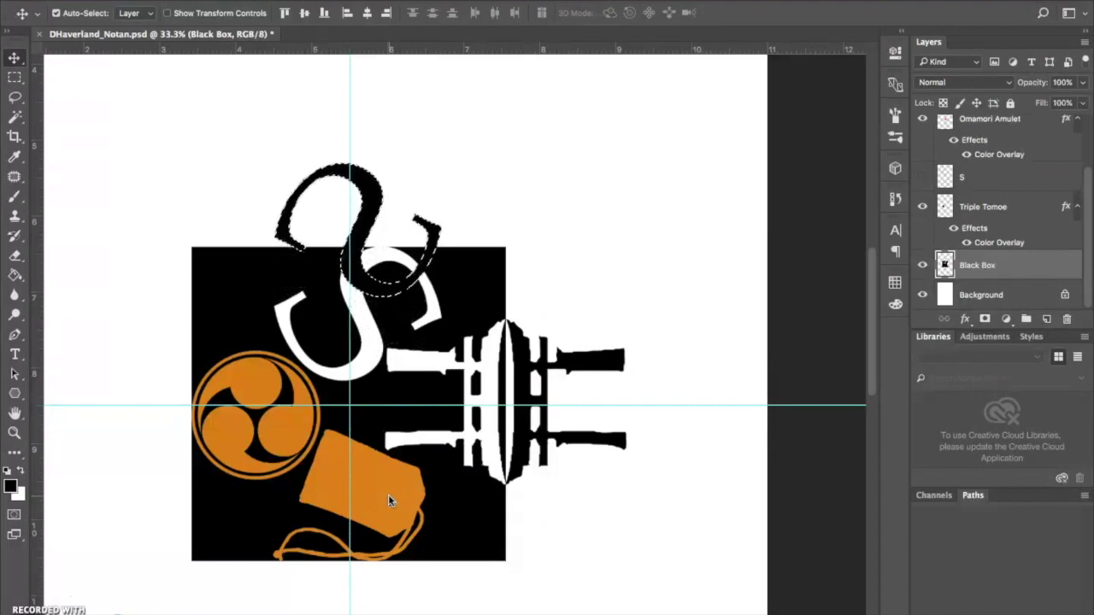
key(shift+Up)
key(shift+Up)
key(shift+Up)
key(shift+Up)
key(shift+Up)
key(shift+Up)
key(shift+Up)
key(shift+Up)
key(shift+Up)
key(shift+Up)
key(shift+Up)
key(shift+Up)
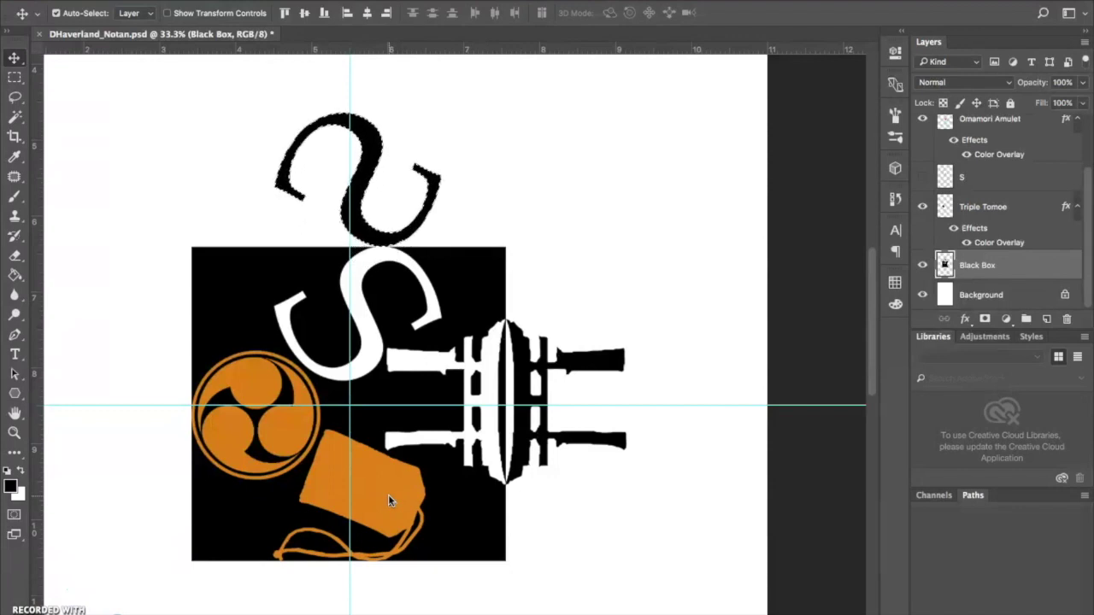
key(ctrl+1)
scroll(389, 501, up, 3)
scroll(389, 501, left, 2)
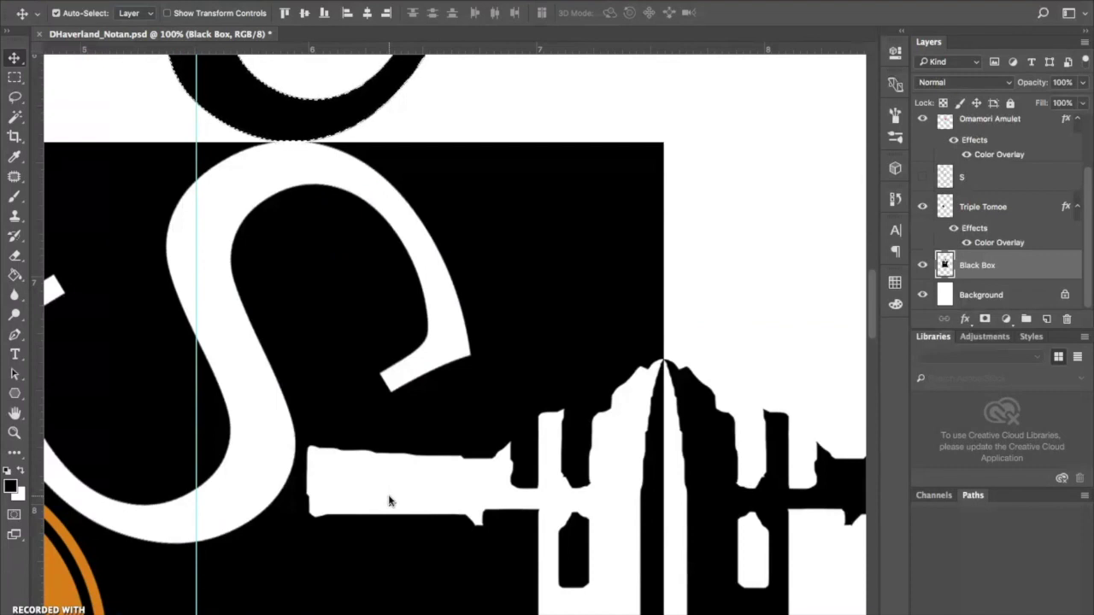
key(ctrl+d)
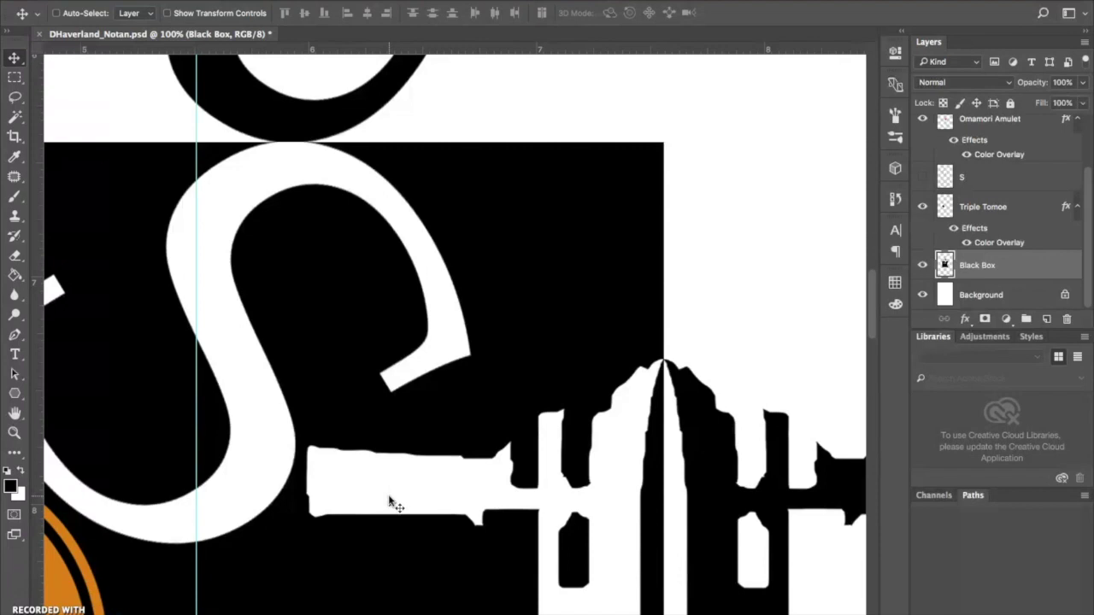
key(ctrl+0)
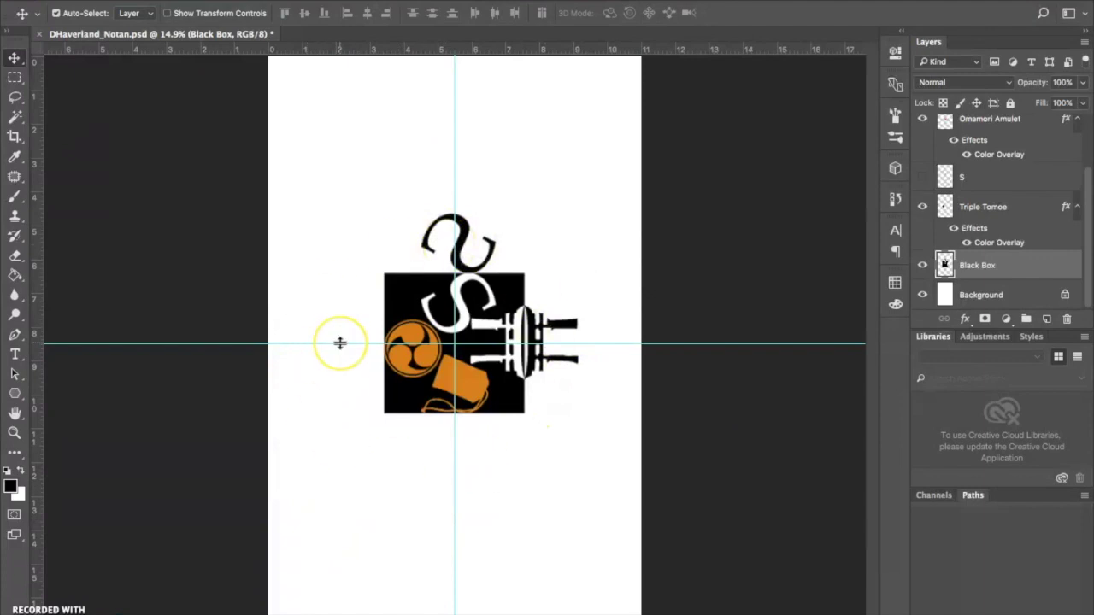
key(ctrl+comma)
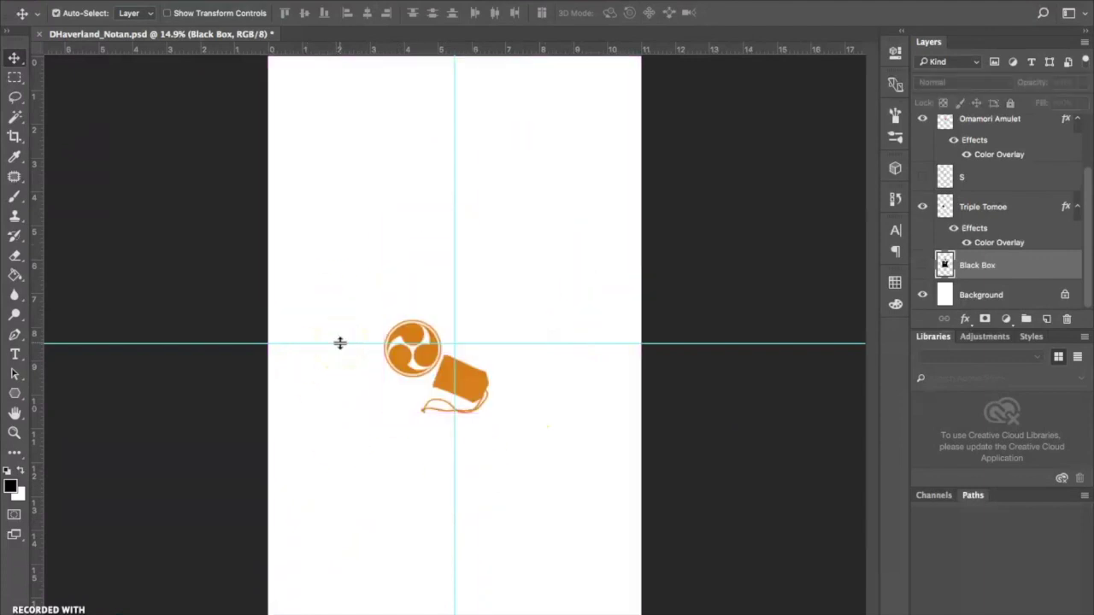
key(ctrl+comma)
- Load the Triple Tomoe layer's shape as a selection and hide the Triple Tomoe layer
key(ctrl+1)
key(ctrl+minus)
key(alt+bracketright)
ctrl+click(944, 206)
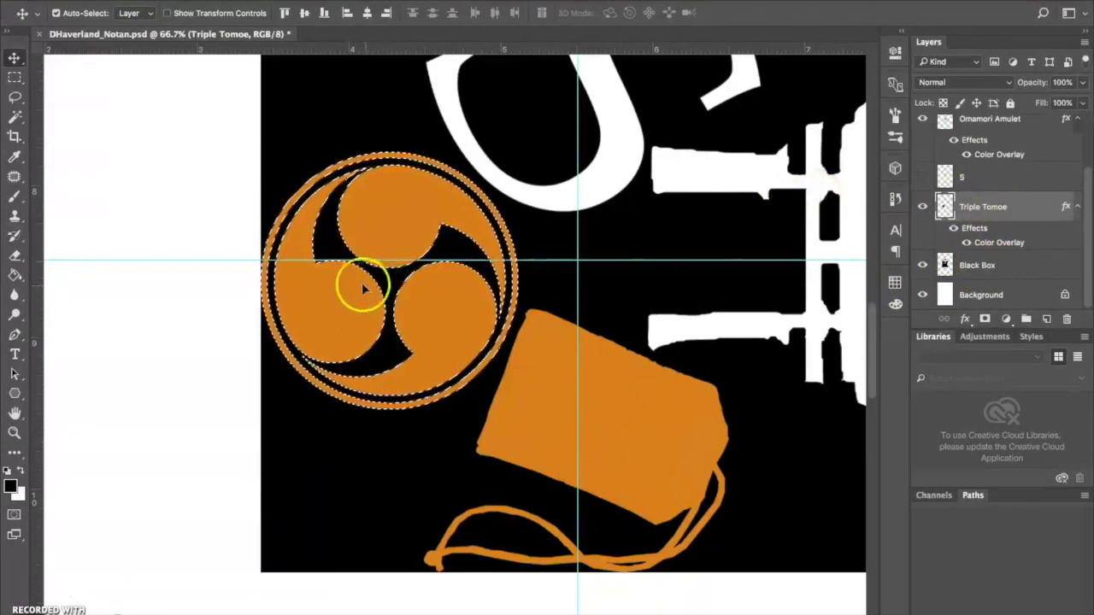
click(922, 208)
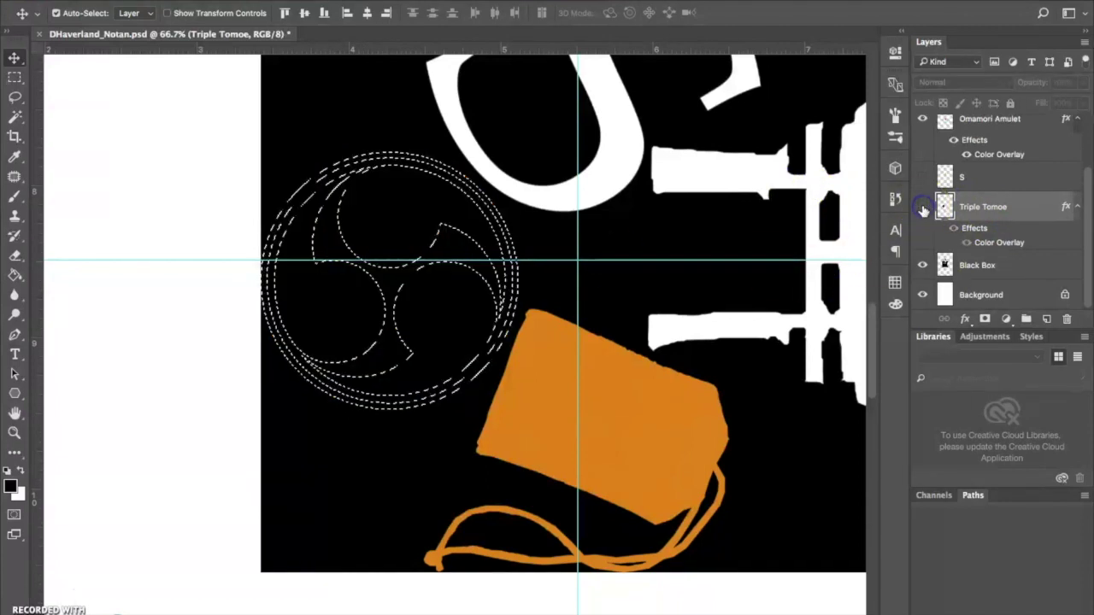
click(922, 209)
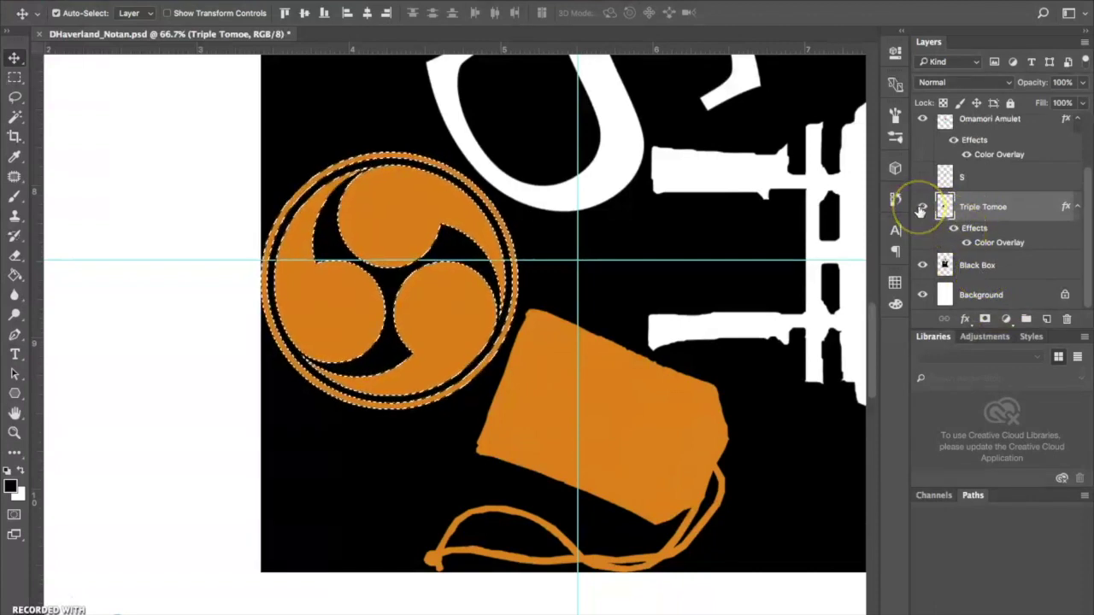
click(922, 208)
- Flip the selected tomoe shape of the Black Box layer horizontally, move it outward to meet its white cutout at the square's left edge, and deselect it
click(977, 264)
click(166, 0)
mouse_move(195, 311)
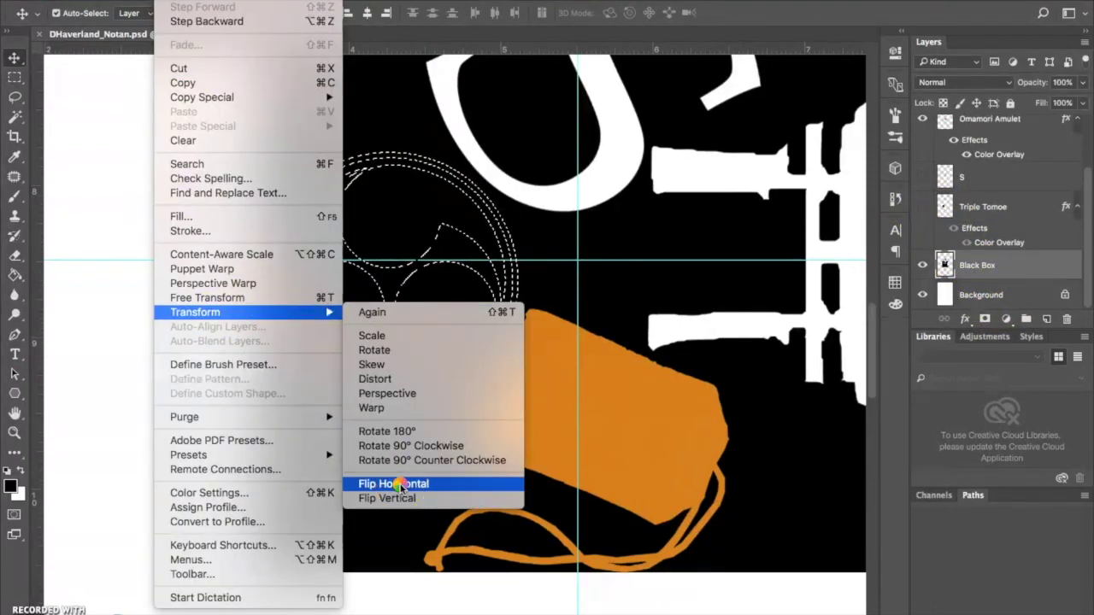
click(401, 484)
drag(269, 324, 169, 318)
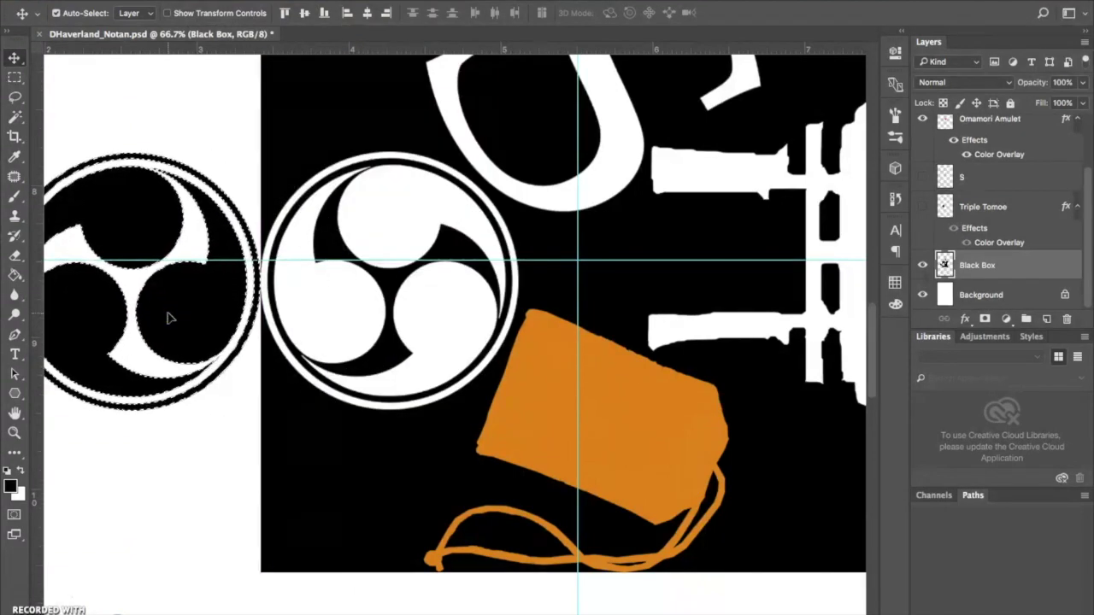
key(super+minus)
key(super+d)
- Load the Omamori Amulet layer's shape as a selection and hide the Omamori Amulet layer
scroll(976, 178, up, 3)
click(977, 179)
super+click(945, 180)
click(922, 181)
- Flip the selected amulet shape of the Black Box layer vertically and move it straight down to meet its white cutout at the square's bottom edge
click(977, 265)
click(167, 0)
click(410, 359)
drag(410, 359, 456, 589)
- Examine the whole Notan design, checking how the four mirrored shapes meet their cutouts and the empty area below
key(super+0)
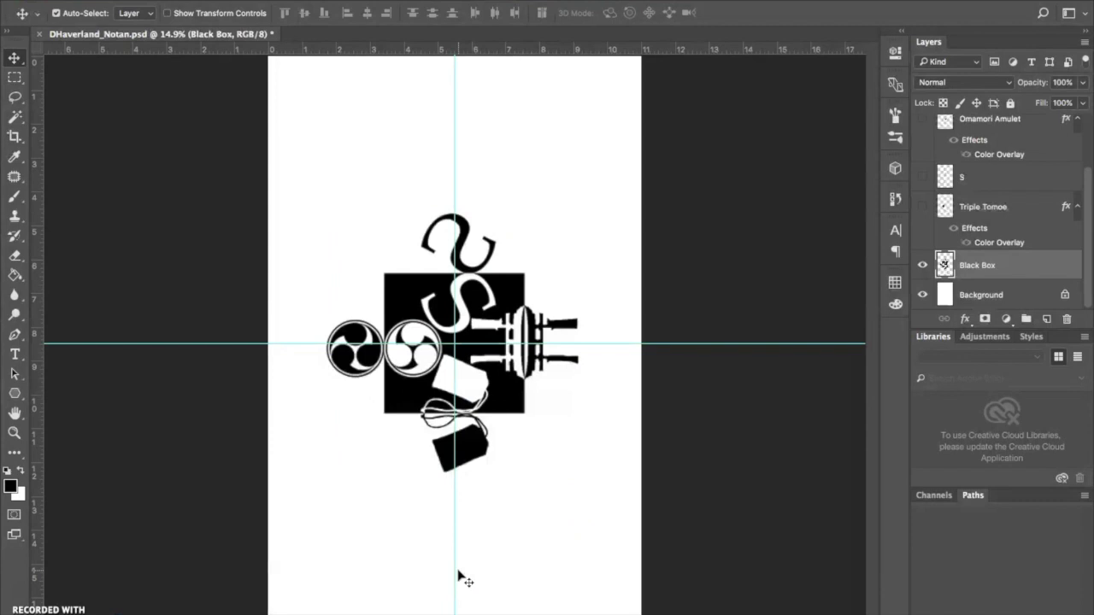
key(super+plus)
key(super+plus)
key(super+plus)
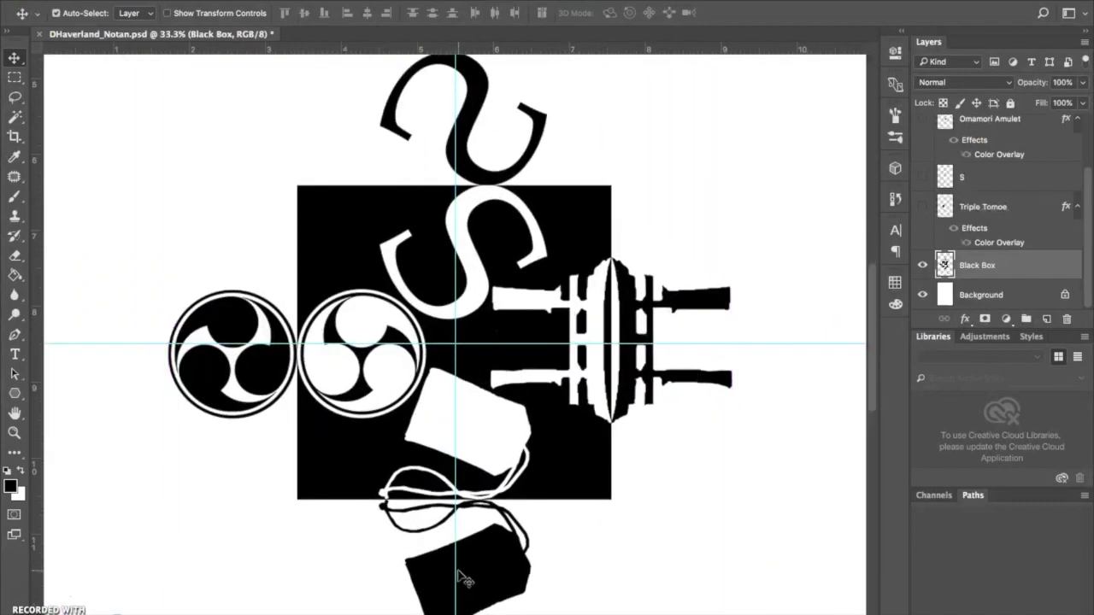
key(super+minus)
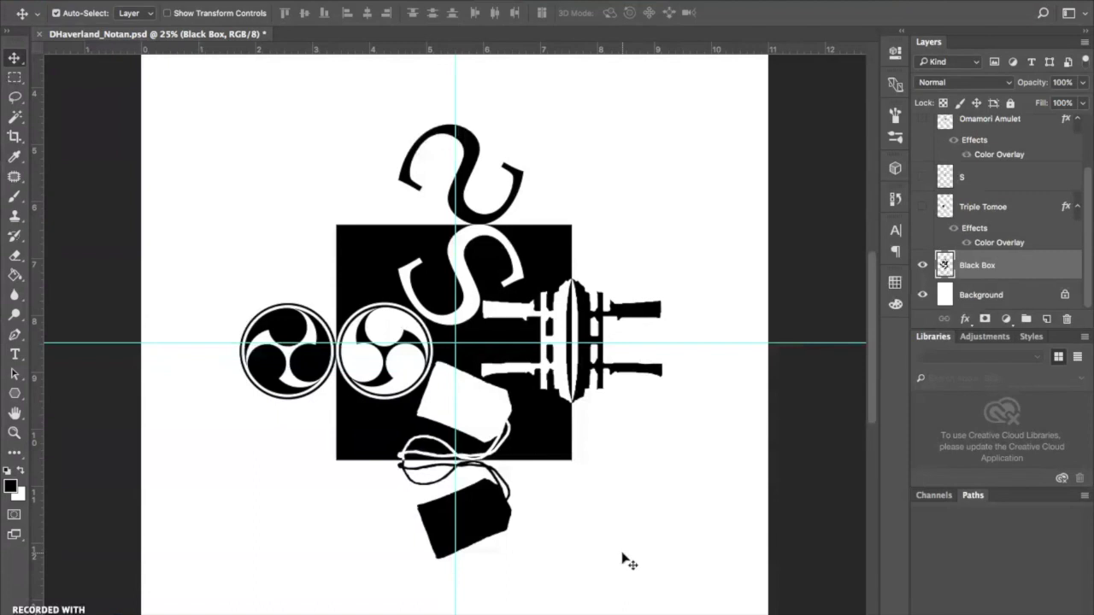
scroll(622, 558, down, 6)
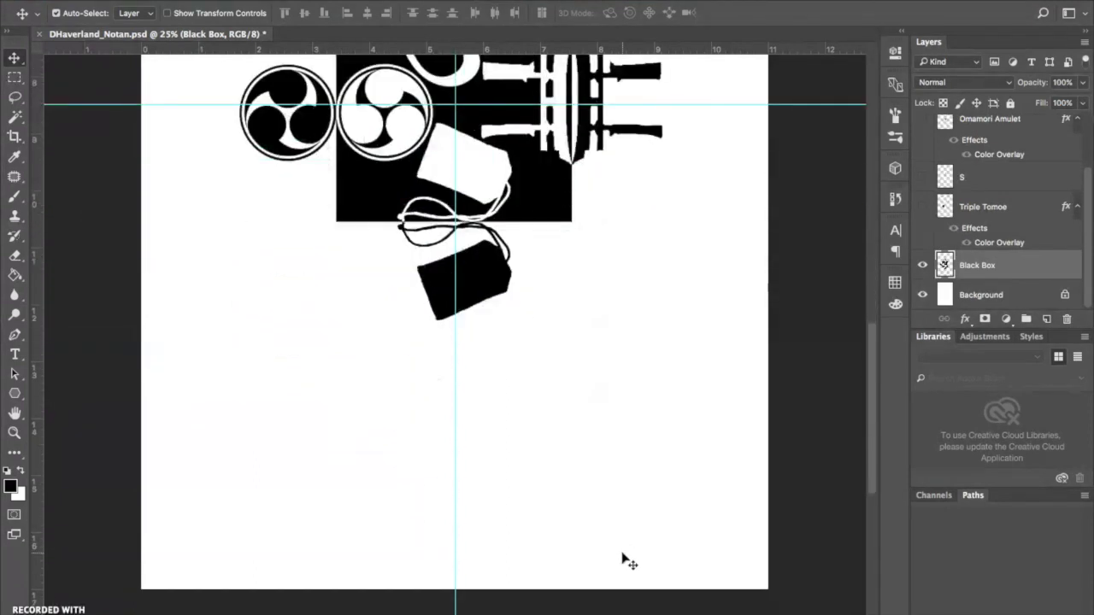